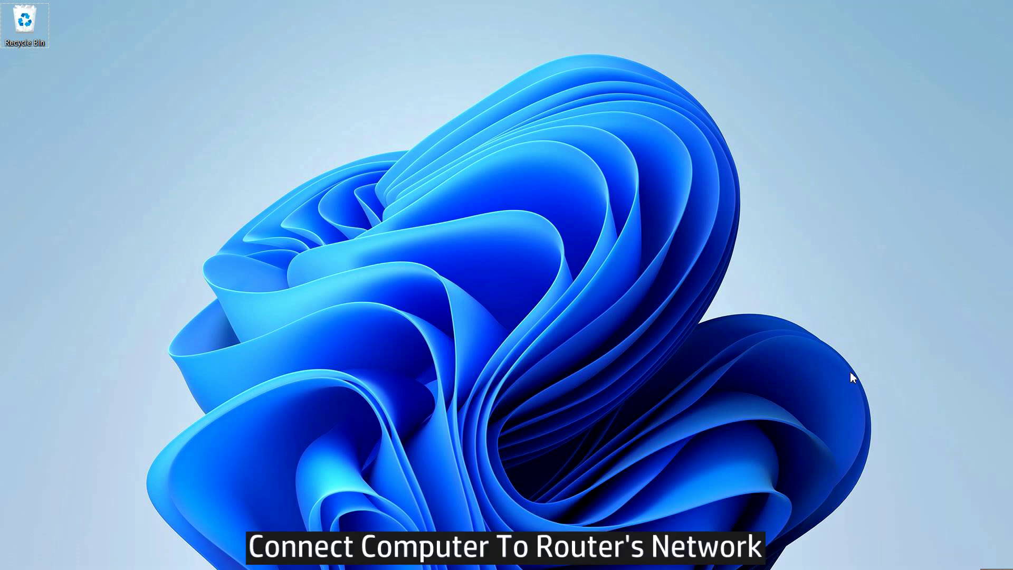
Connect the PC to the TP-Link_C8B0_5G_Gaming Wi-Fi network using the router label's security key
mouse_move(971, 568)
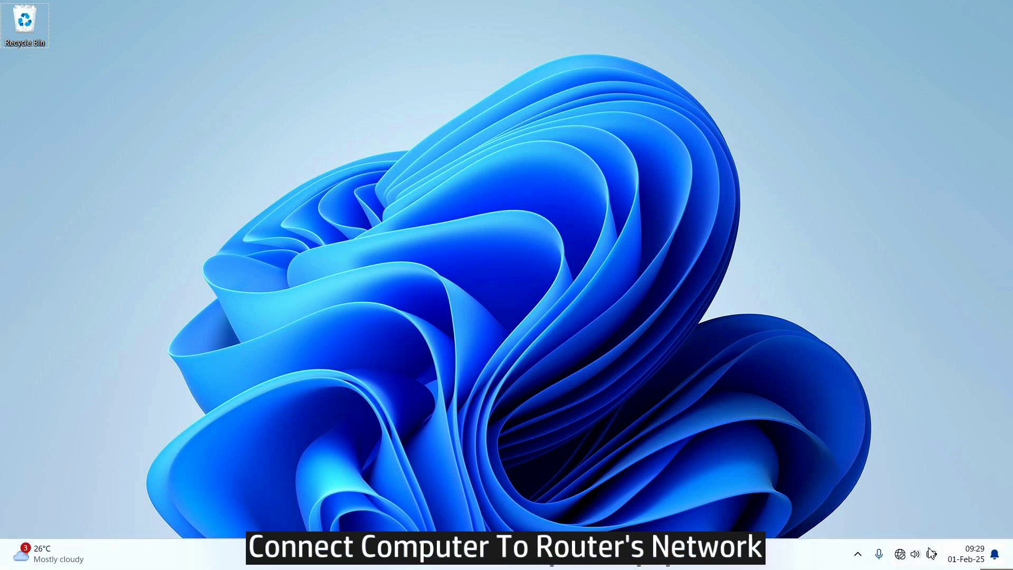
left_click(903, 555)
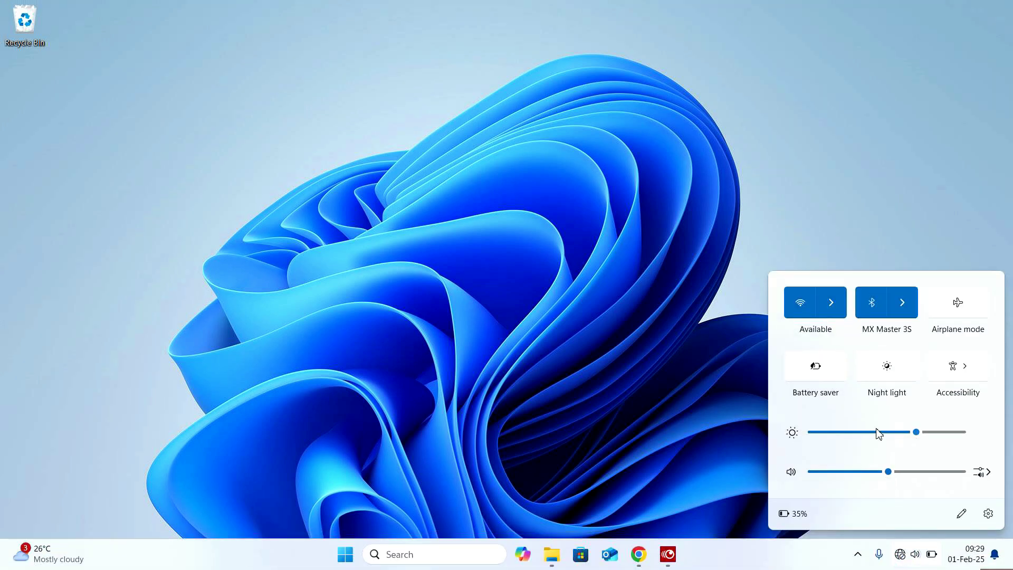
left_click(825, 299)
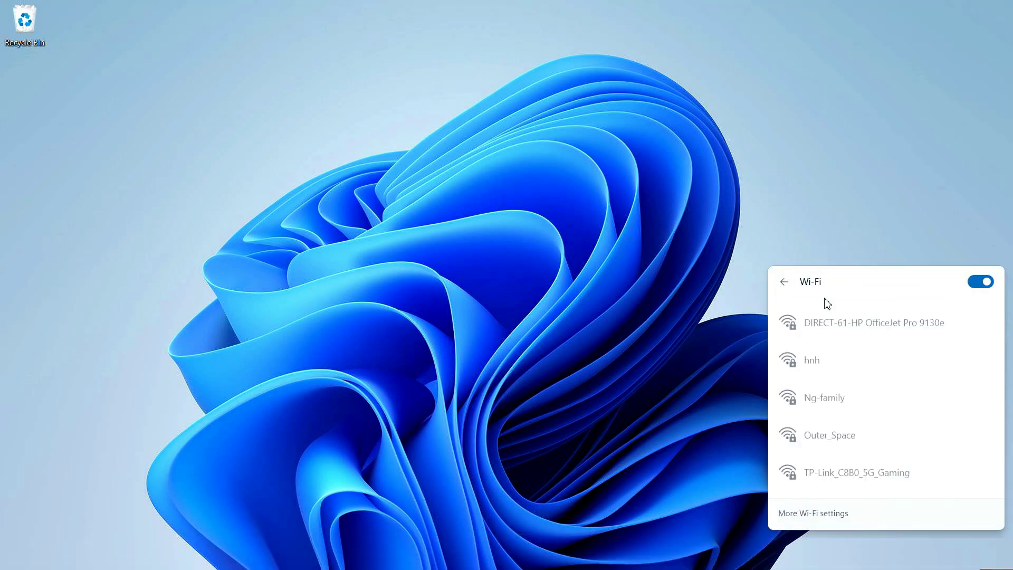
scroll(850, 396, "down", 1)
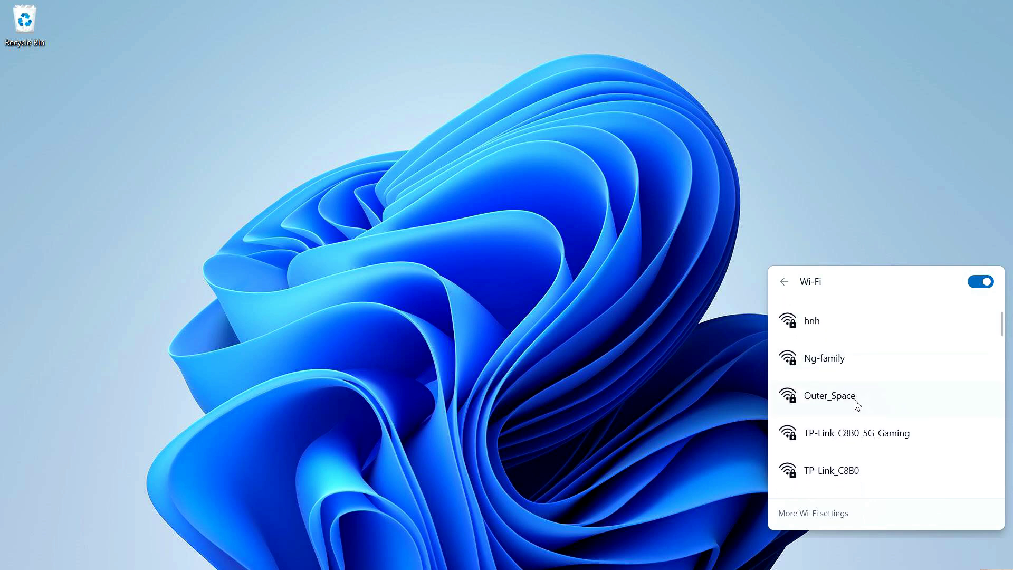
left_click(848, 436)
left_click(911, 481)
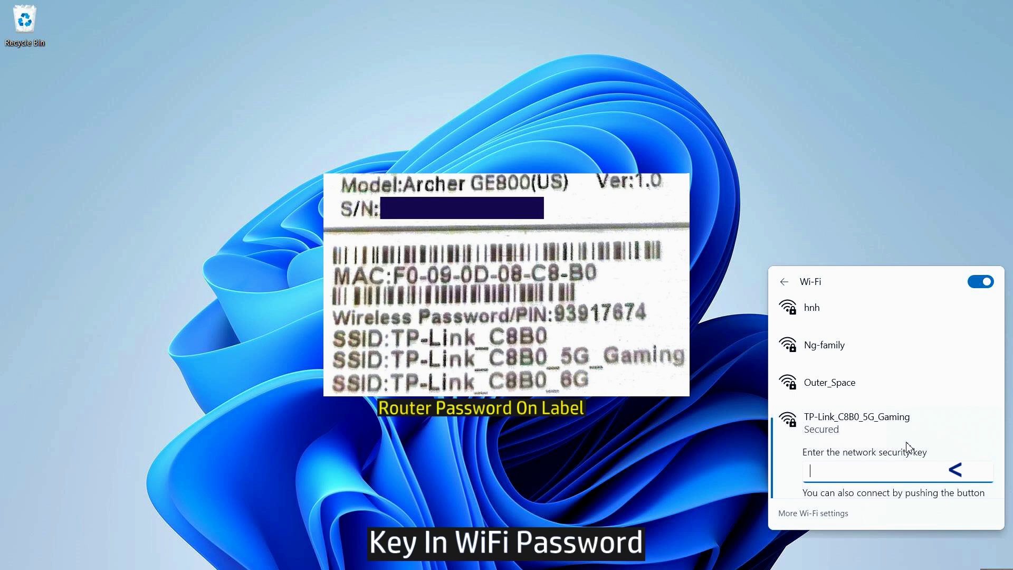
key("Return")
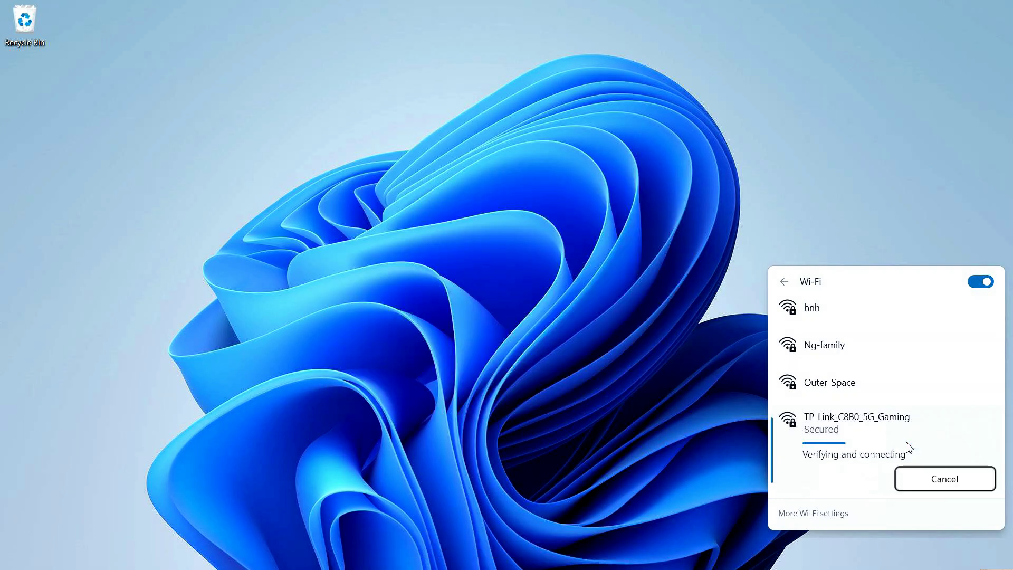
left_click(637, 394)
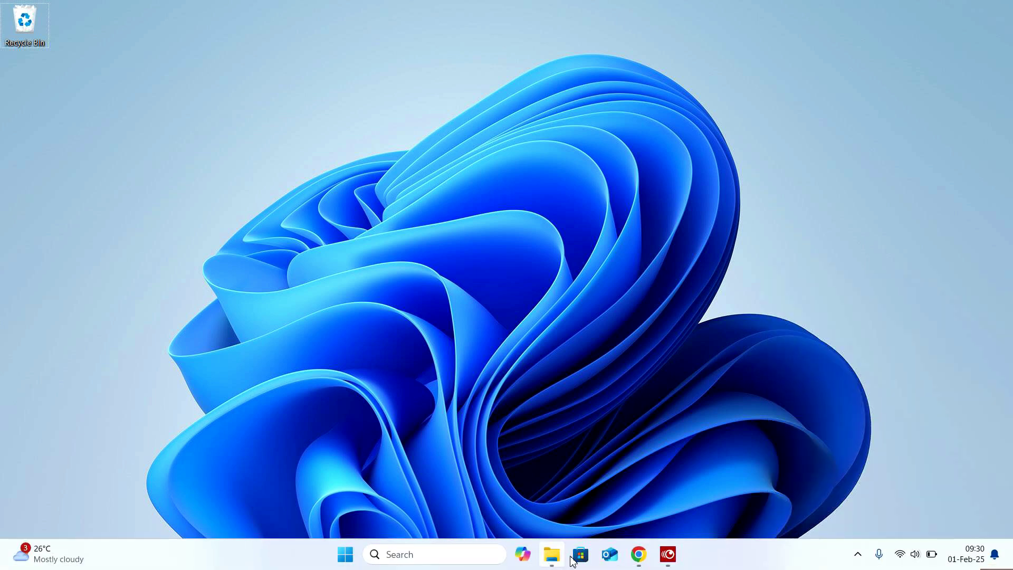
Load the router setup page at 192.168.0.1 in Chrome
left_click(645, 556)
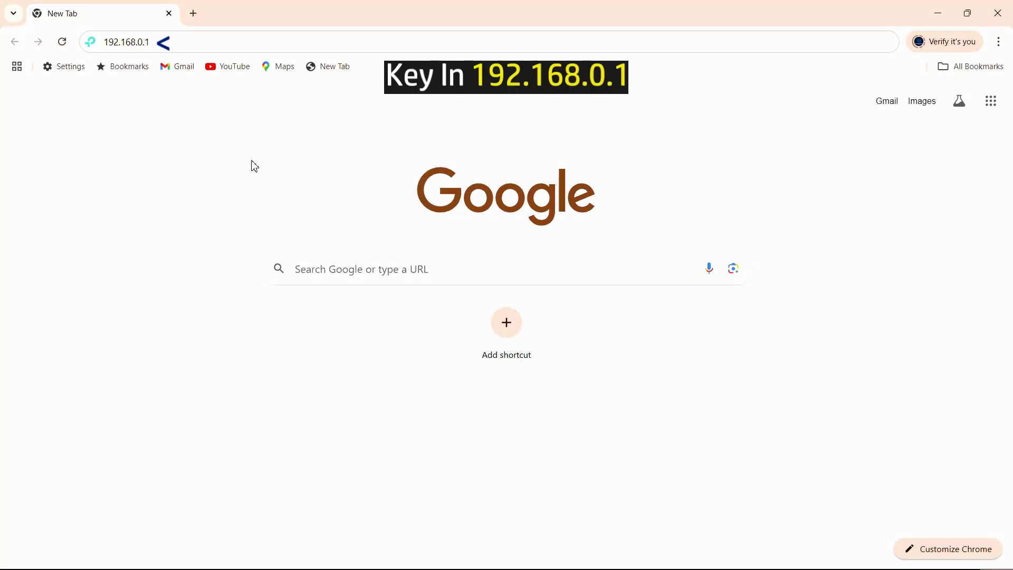
left_click(177, 38)
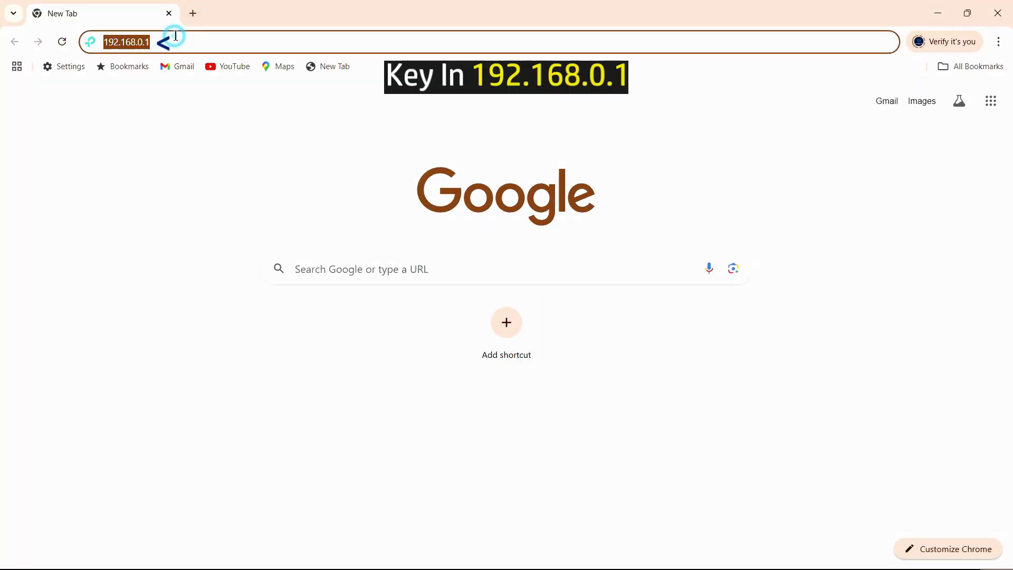
key("Return")
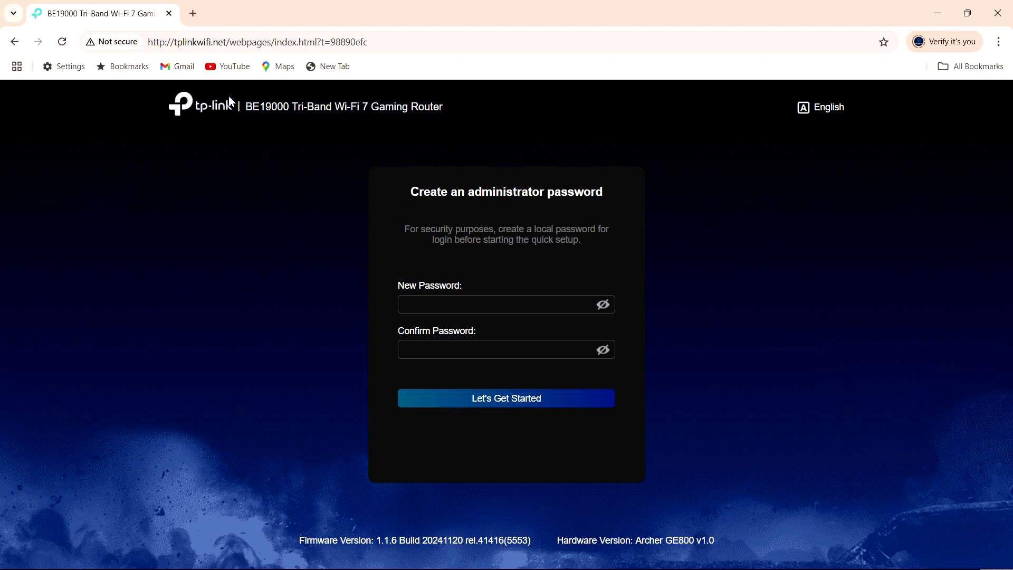
Enter the new administrator password in both the New and Confirm Password fields
left_click(499, 304)
type("•••••••••")
key("Tab")
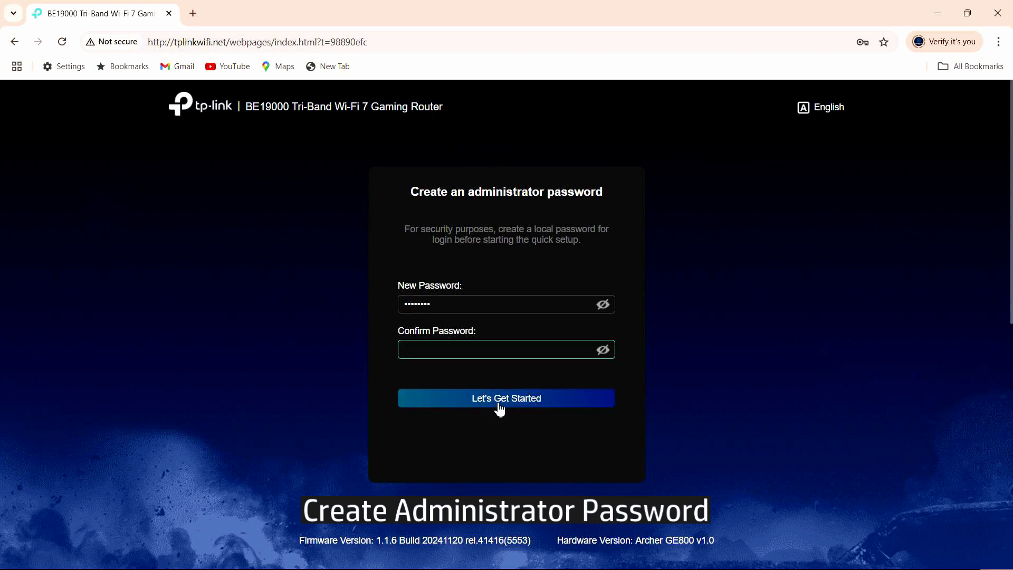
type("•••••••••")
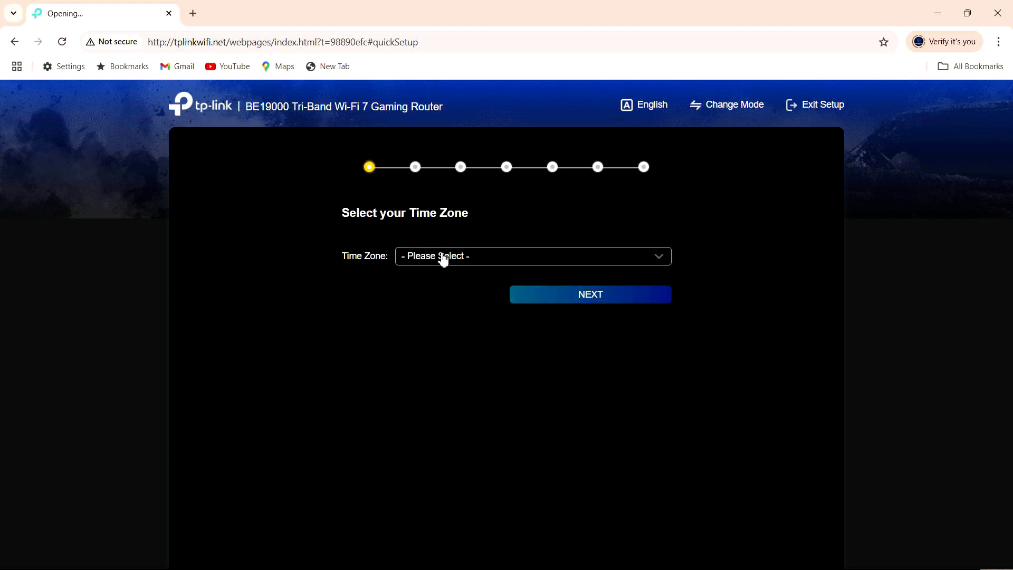
Set the time zone to (UTC+08:00) Kuala Lumpur, Singapore
left_click(443, 256)
scroll(481, 350, "down", 10)
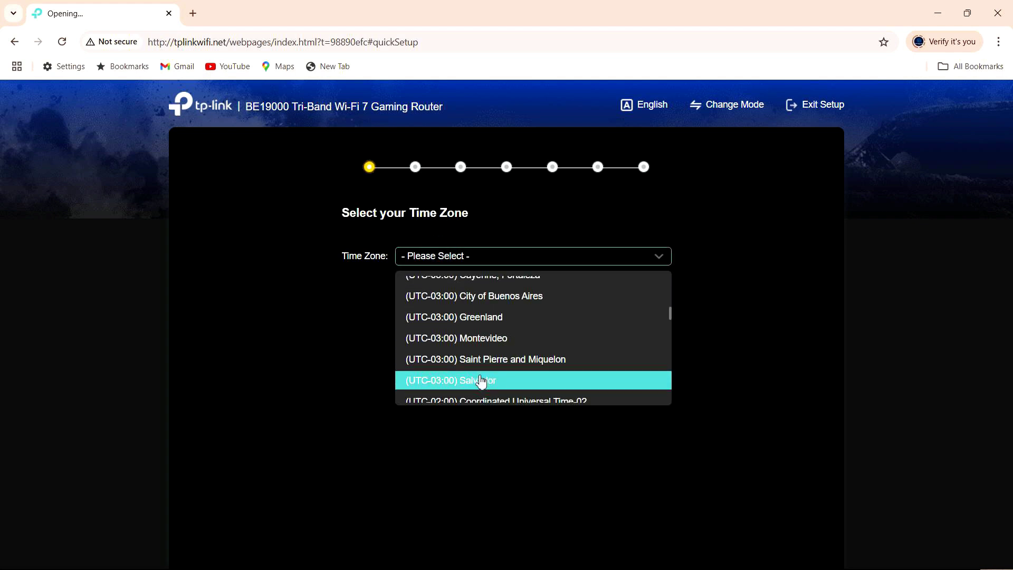
scroll(482, 381, "down", 20)
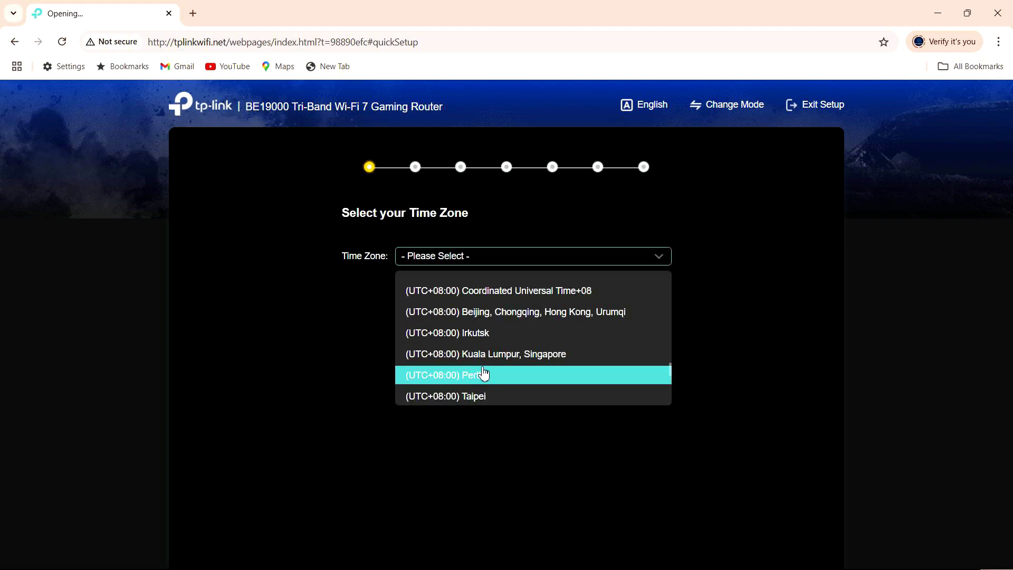
left_click(482, 354)
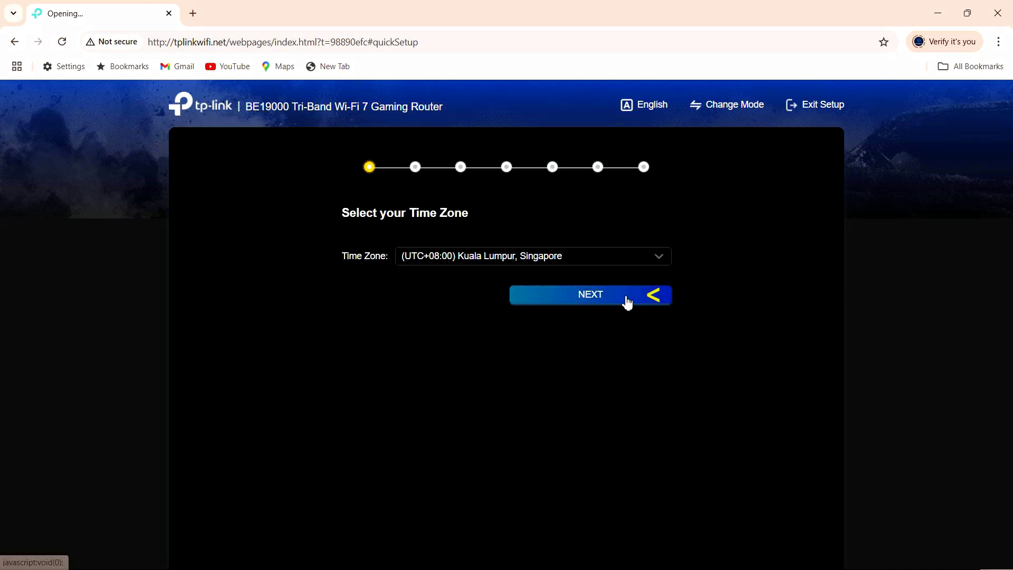
Keep the recommended combo internet port and the Dynamic IP connection type
left_click(628, 303)
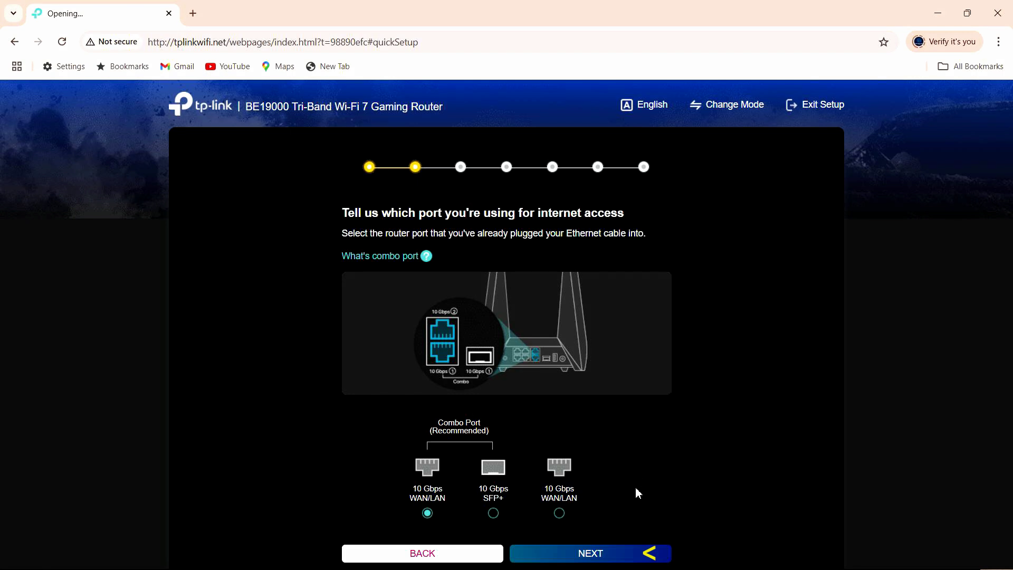
left_click(609, 553)
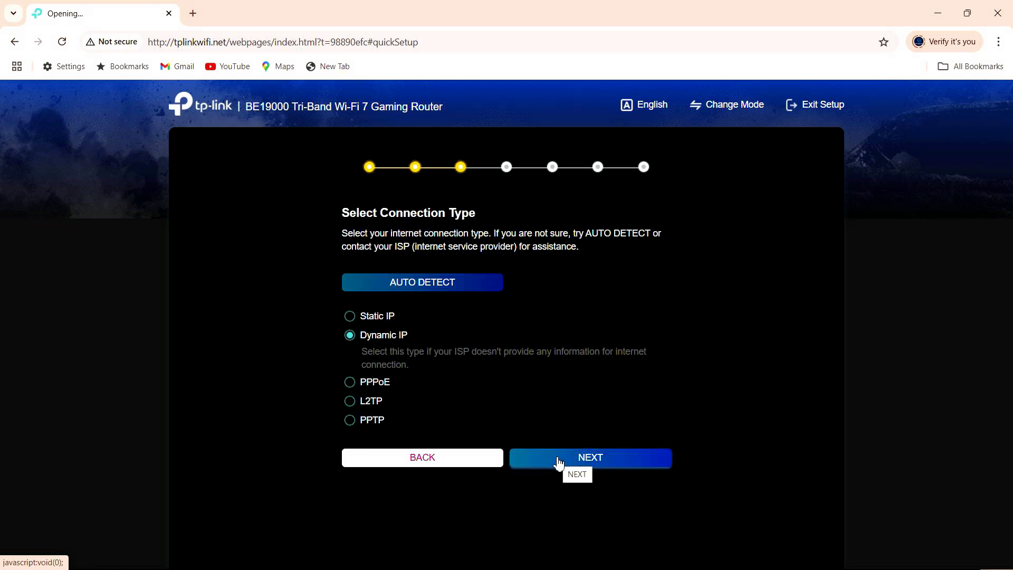
left_click(560, 464)
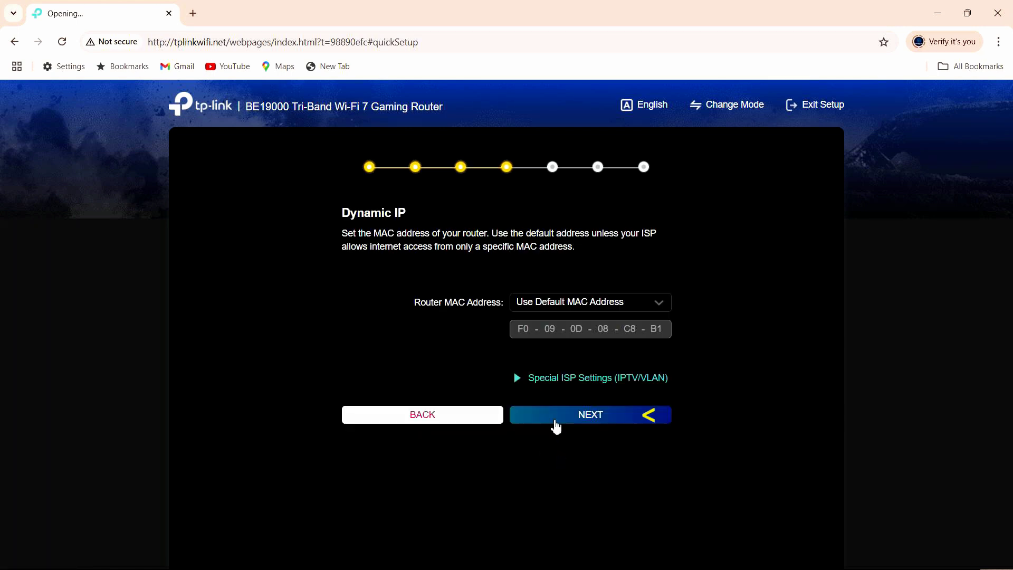
Accept the default MAC address, wireless names and passwords, and 03:00AM–05:00AM auto update, then apply
left_click(556, 416)
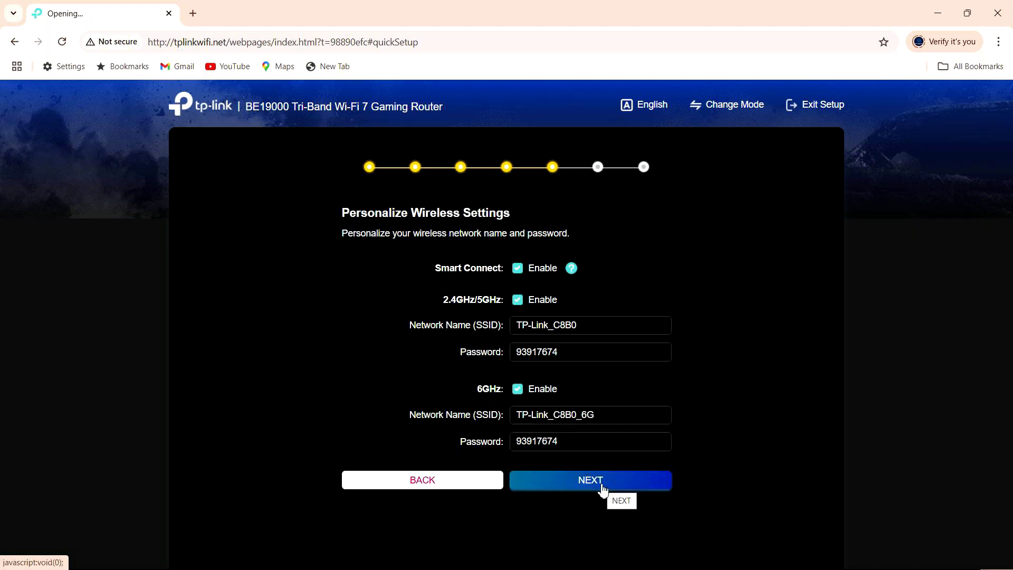
left_click(603, 489)
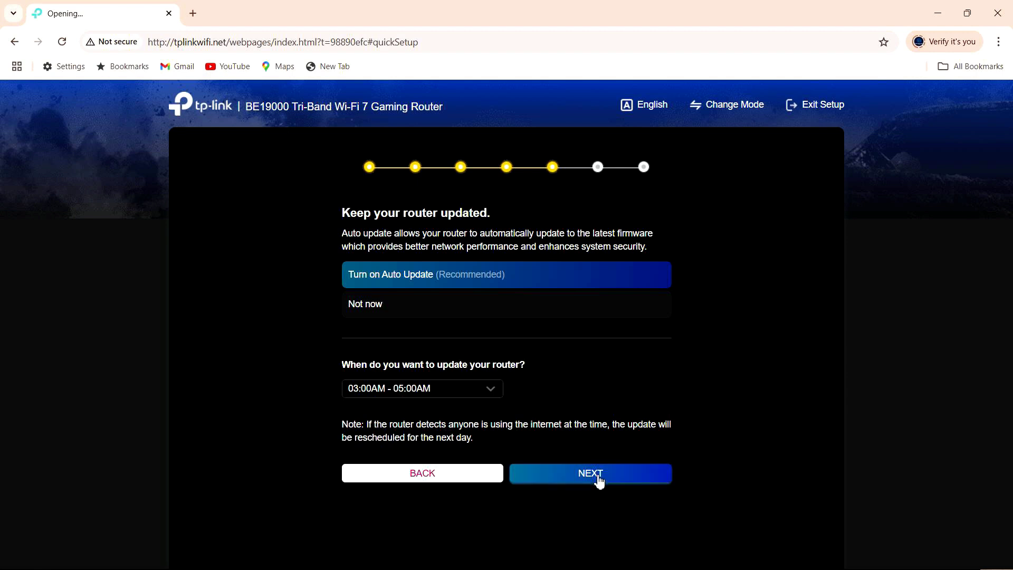
left_click(599, 476)
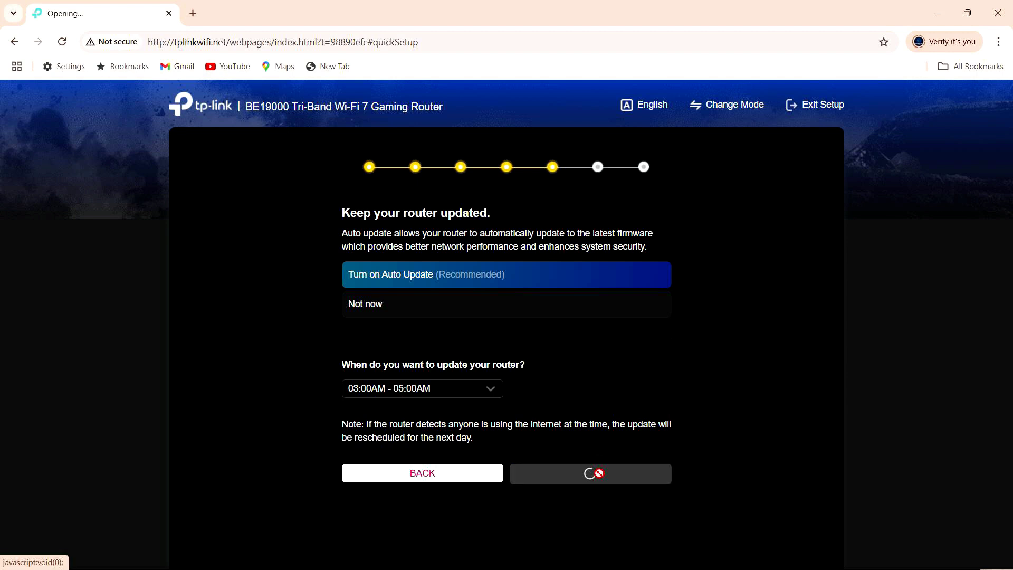
left_click(601, 479)
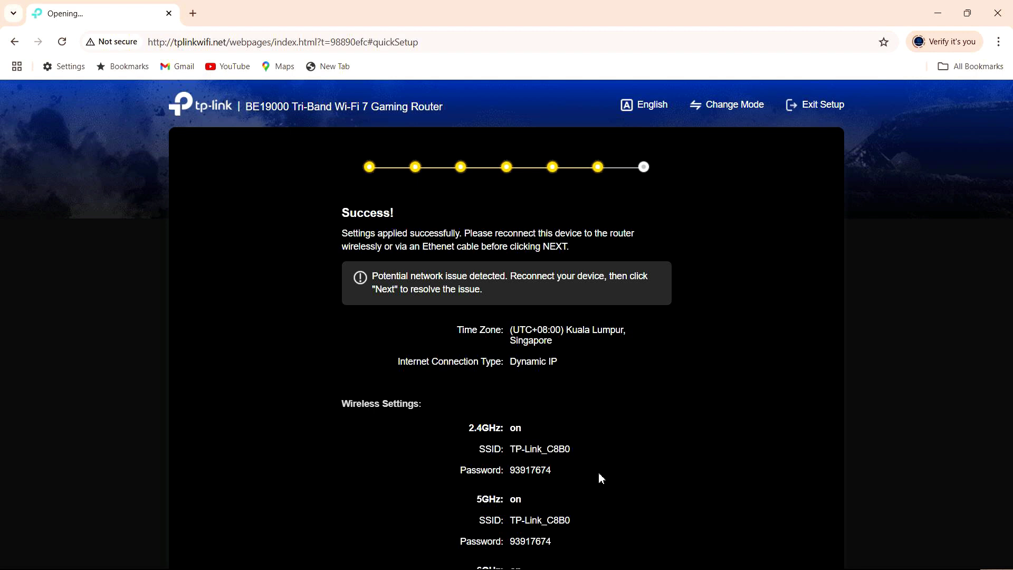
Continue past the Success settings summary page
scroll(623, 456, "down", 3)
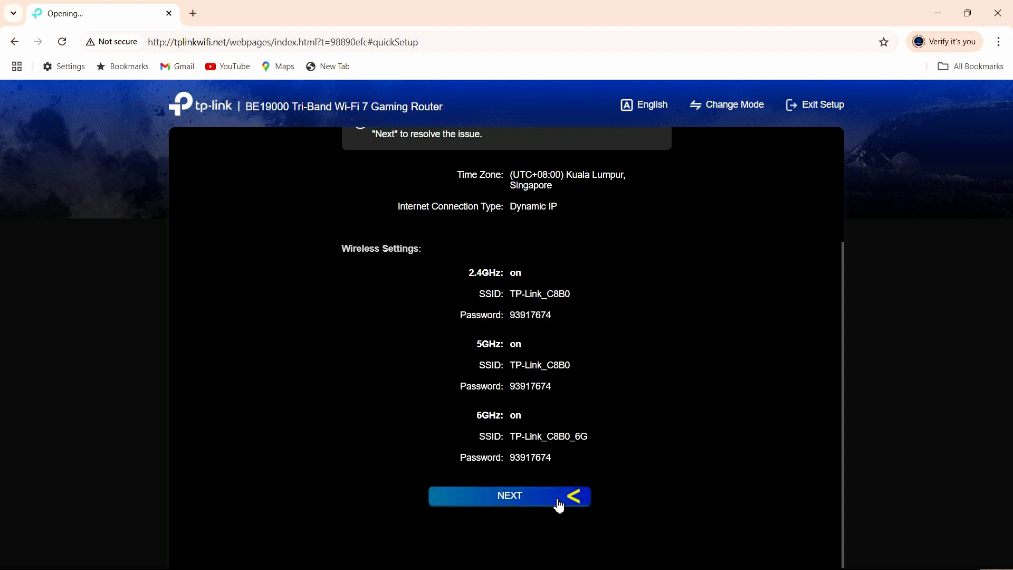
left_click(553, 500)
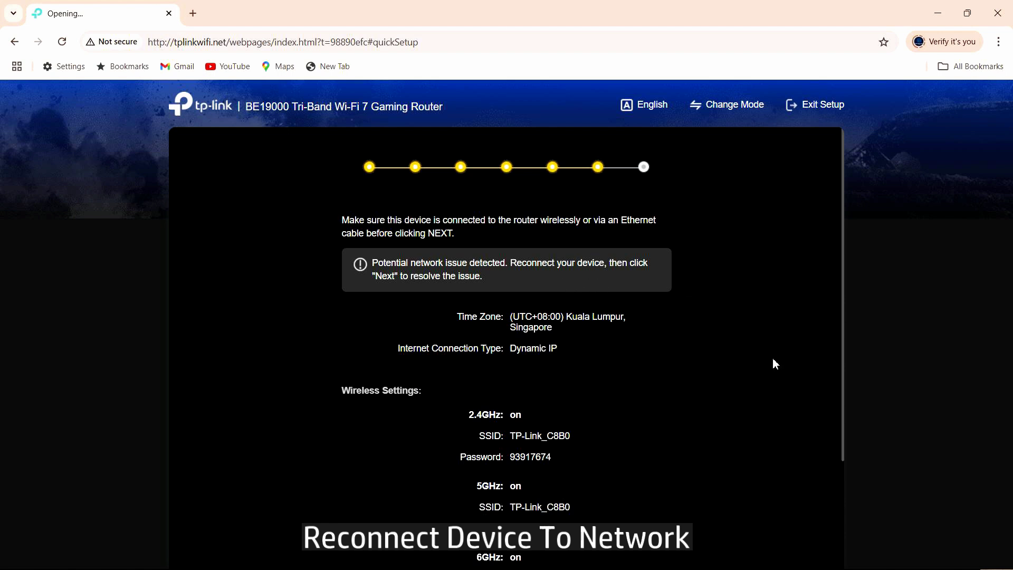
scroll(786, 393, "down", 1)
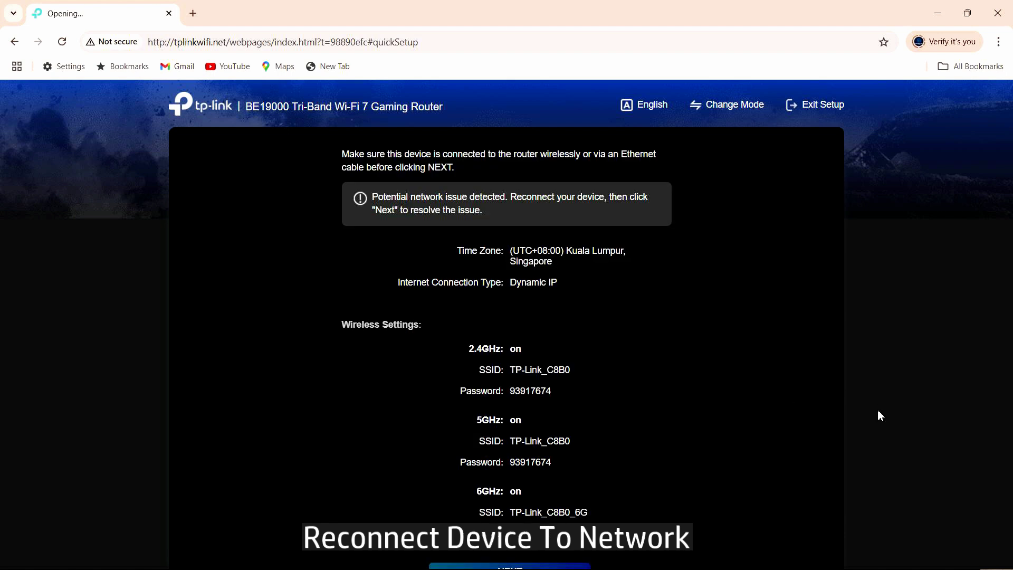
scroll(720, 478, "down", 1)
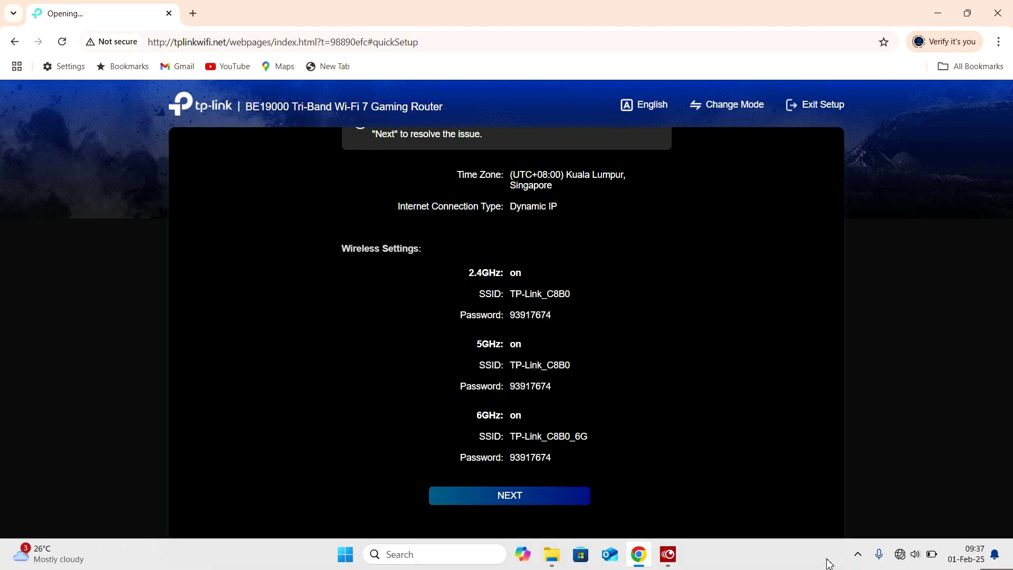
Reconnect the PC to the TP-Link_C8B0 Wi-Fi network with the router's key
left_click(907, 554)
left_click(830, 303)
left_click(859, 430)
left_click(925, 482)
key("Return")
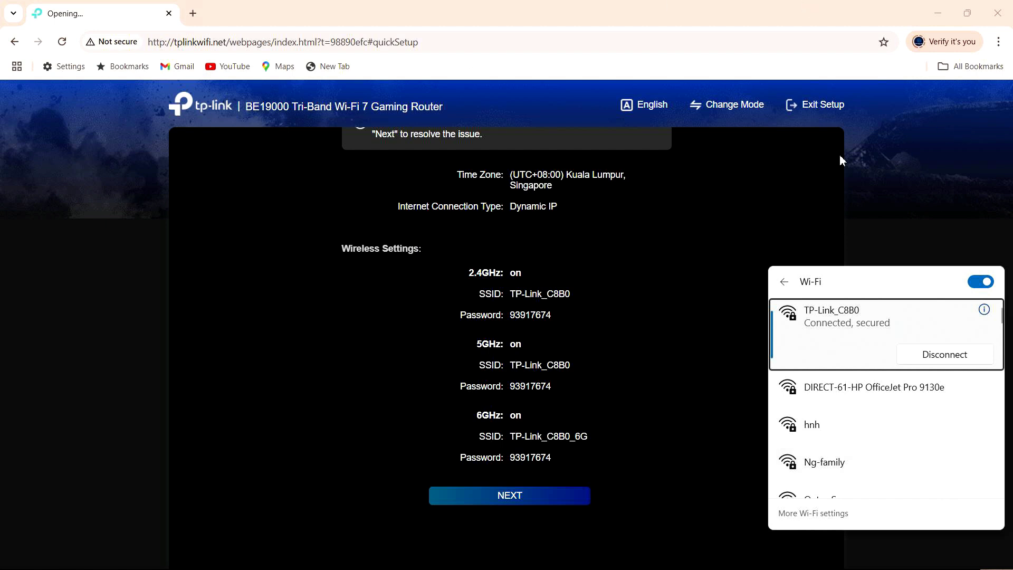
left_click(752, 200)
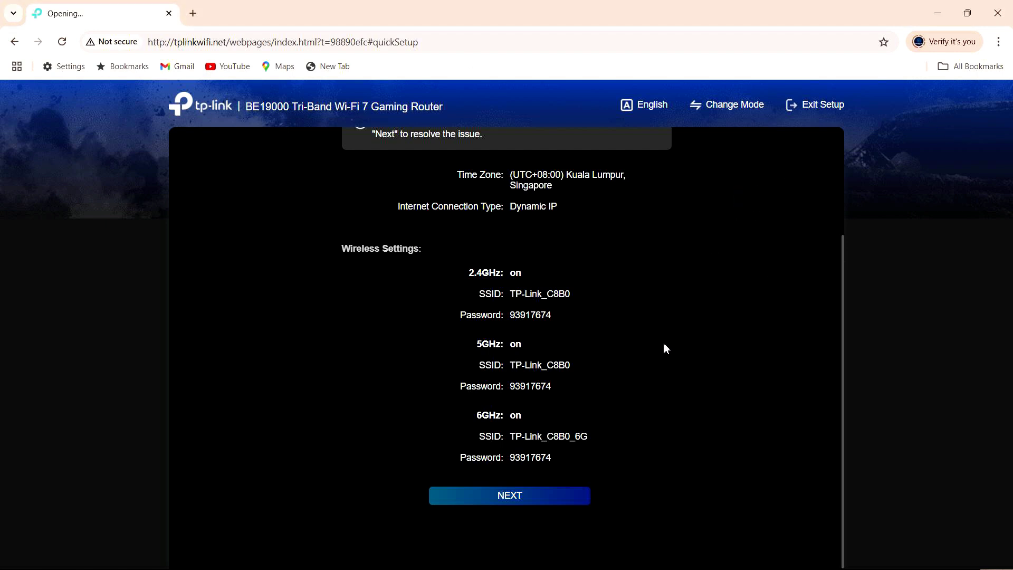
Mark the router as independent of the modem and pass the old-router recommendation
left_click(551, 494)
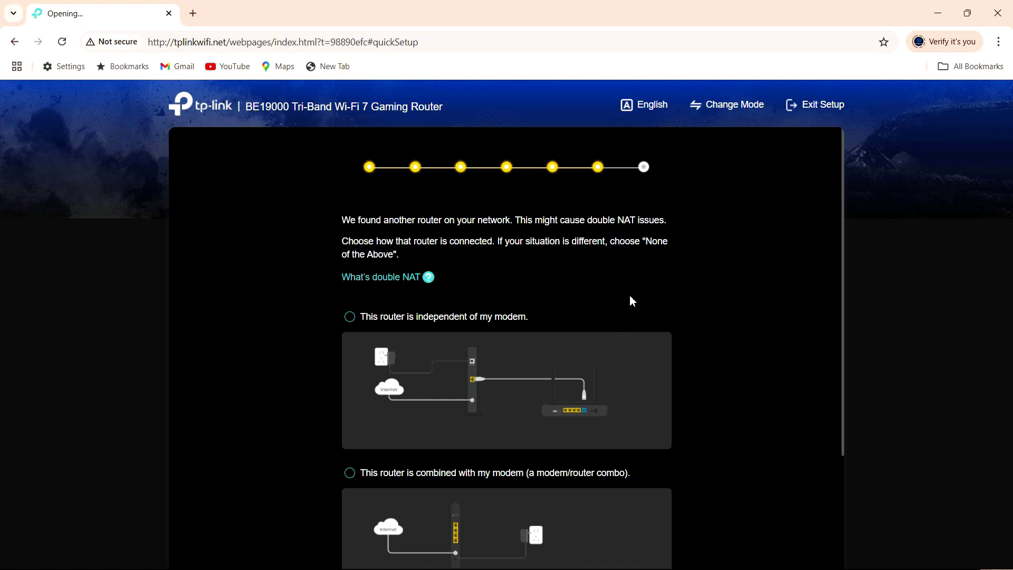
left_click(352, 320)
scroll(615, 324, "down", 3)
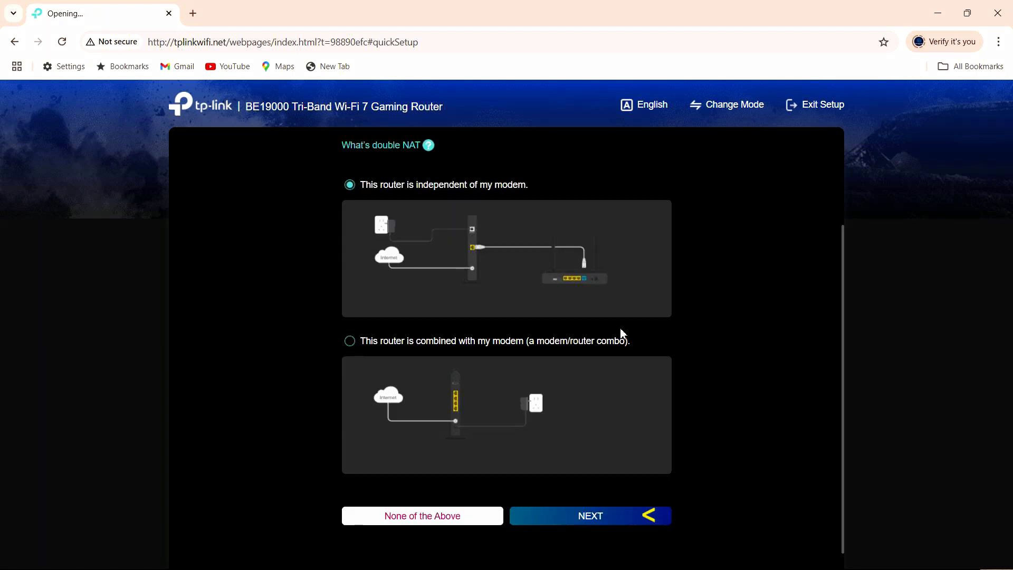
left_click(629, 521)
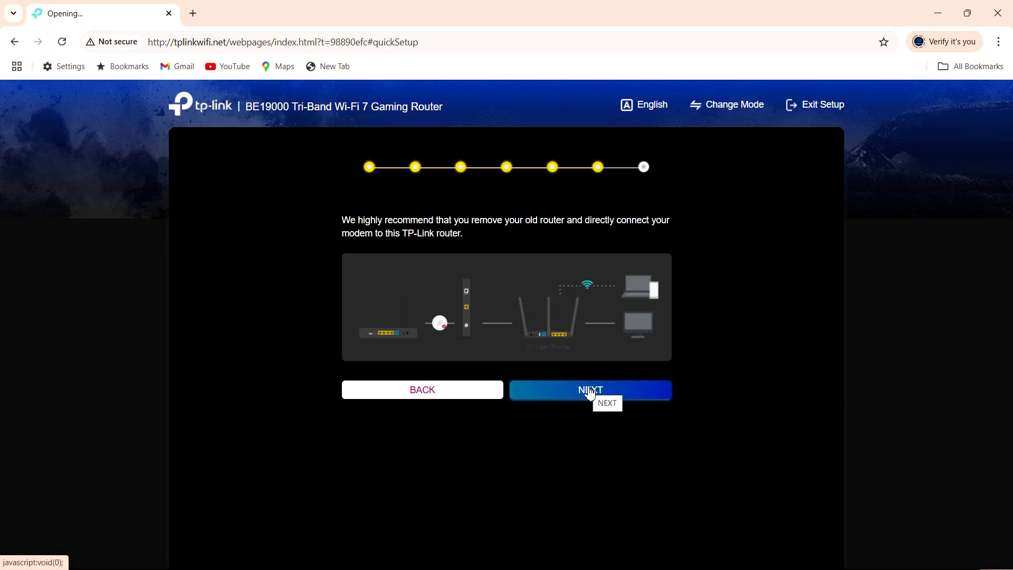
left_click(570, 396)
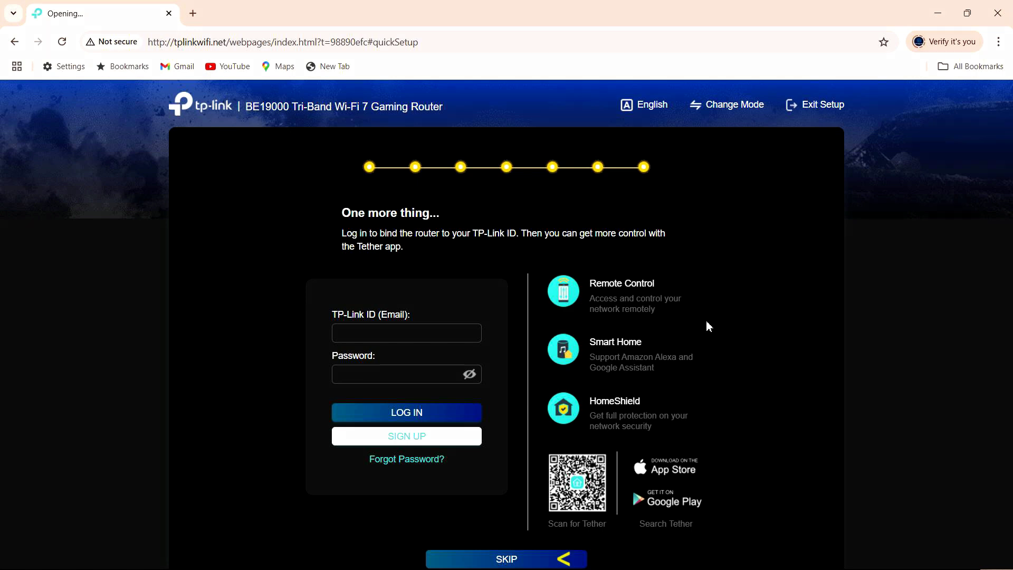
Skip the TP-Link ID and improvement program, defer client identification, and open YouTube in a new tab
left_click(539, 558)
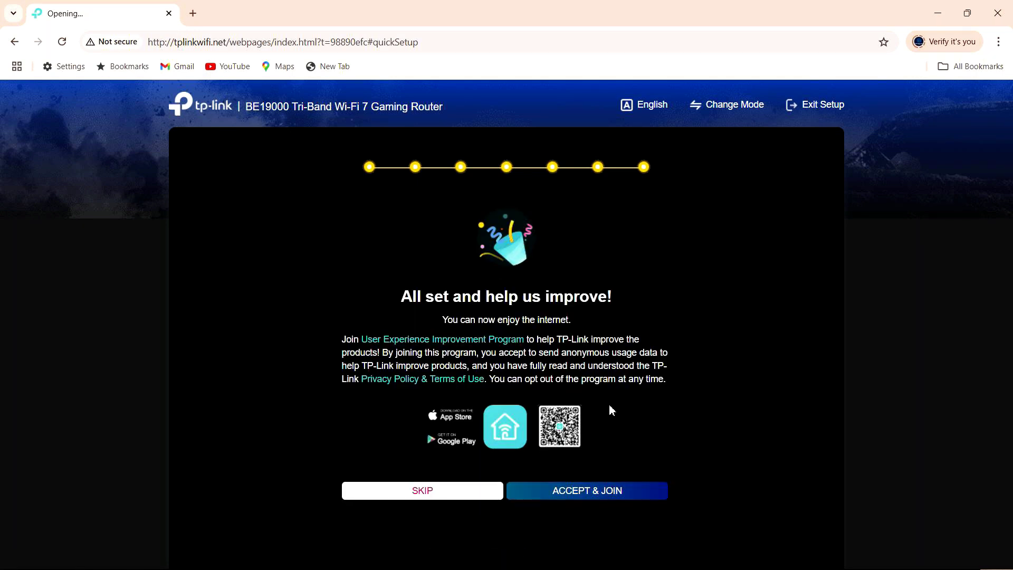
left_click(423, 492)
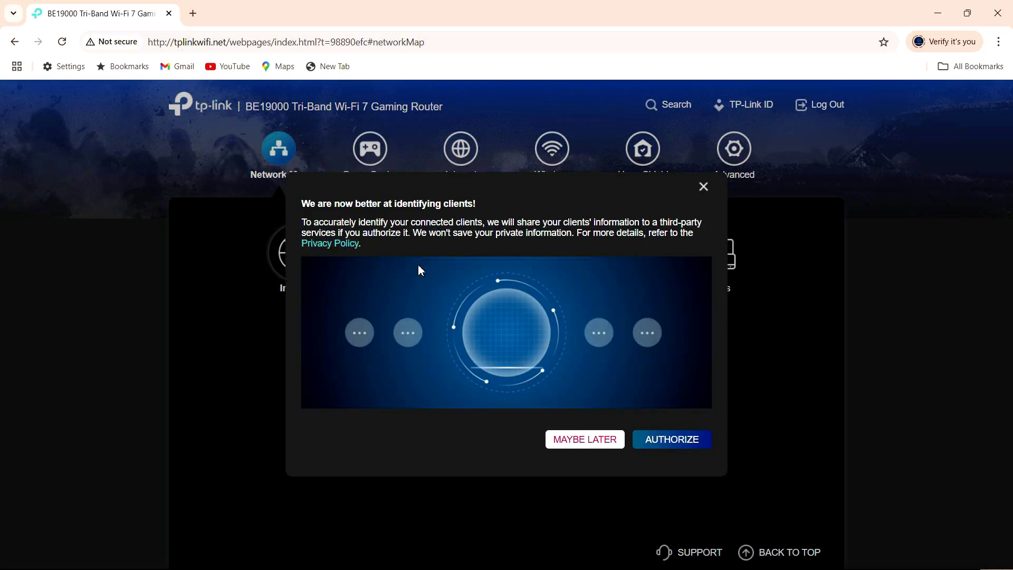
left_click(582, 443)
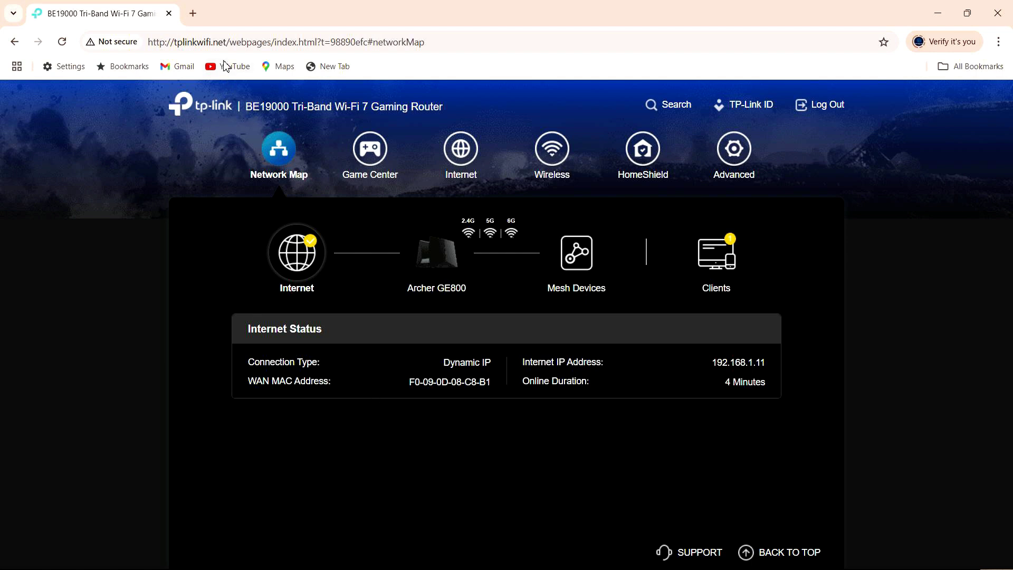
left_click(198, 17)
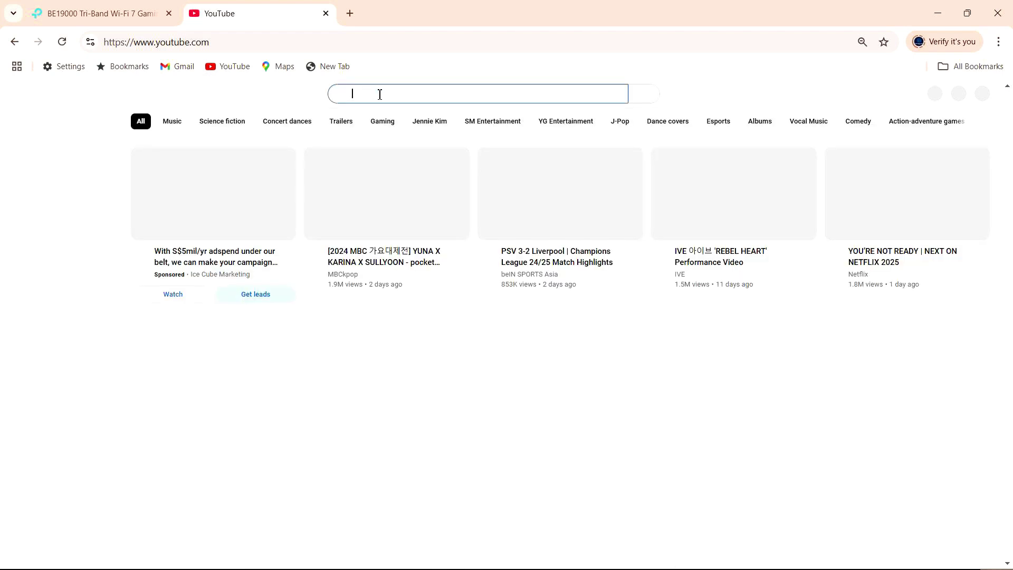
Search YouTube for 'brave new world trailer' and pause the Captain America teaser at 0:06
type("brav")
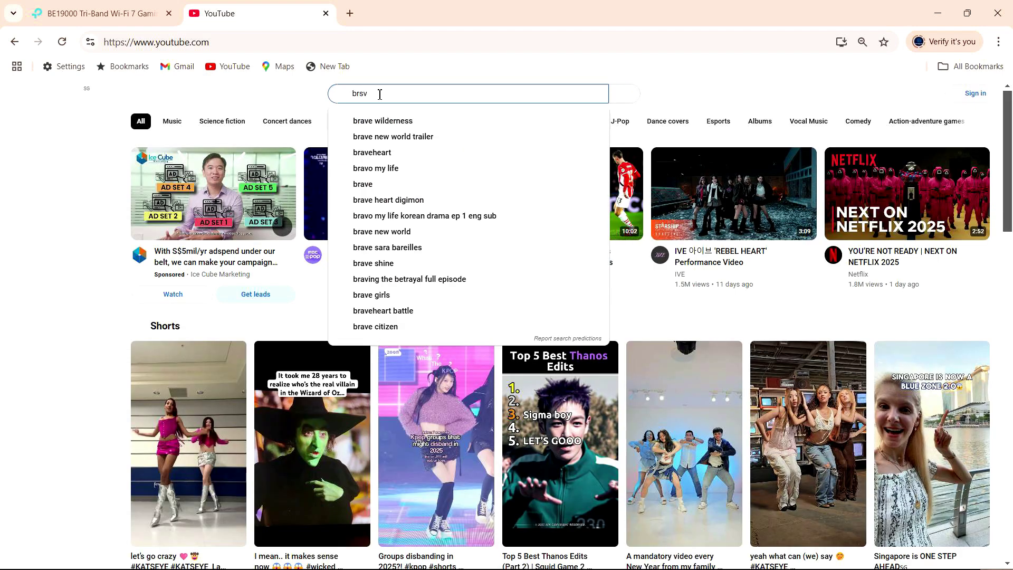
left_click(380, 125)
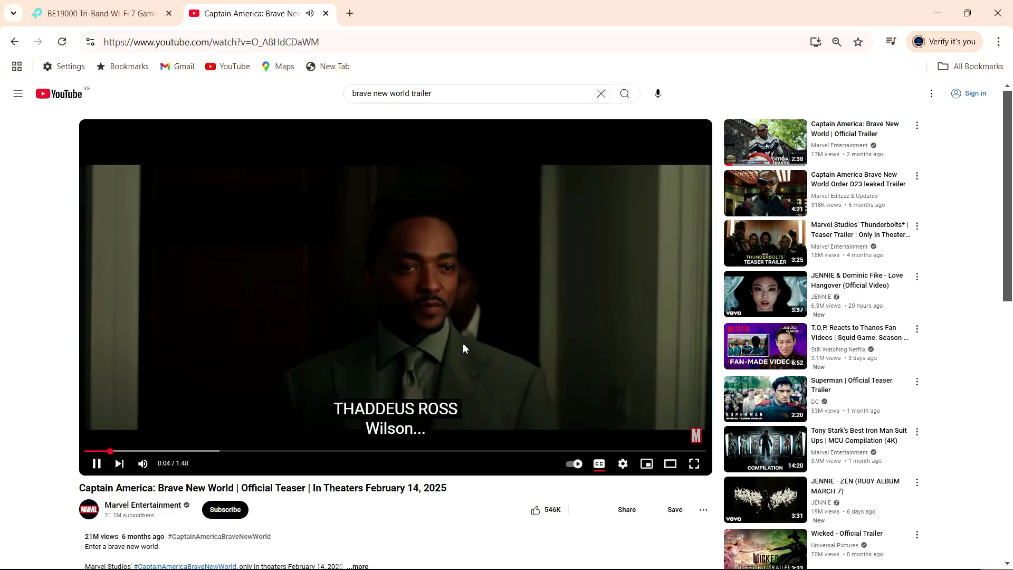
left_click(350, 333)
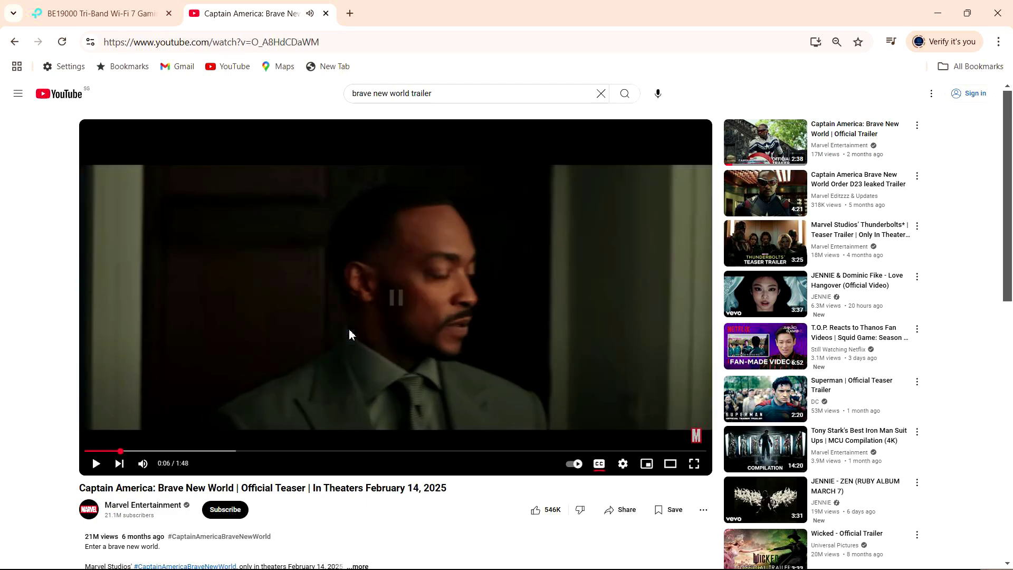